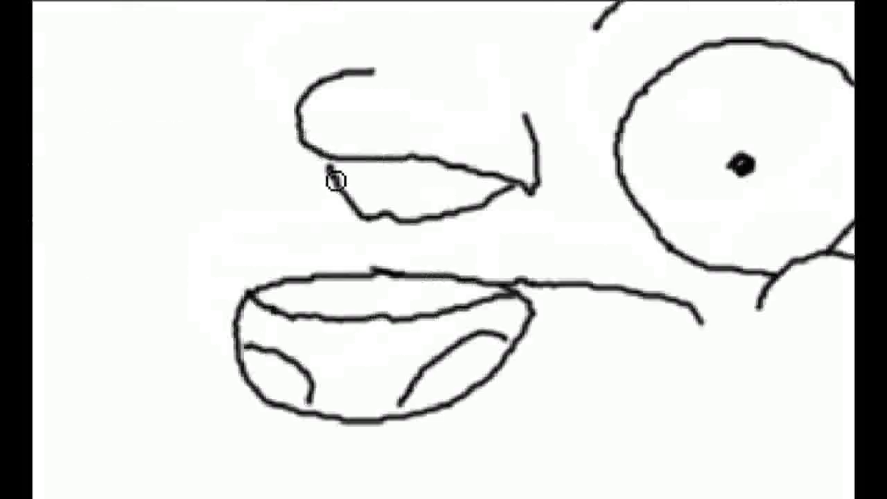
Step: Erase and redraw the droopy eyelid line more cleanly, and smooth the nose's top edge
mouse_move(348, 164)
left_mouse_down()
mouse_move(390, 164)
mouse_move(347, 168)
mouse_move(479, 180)
mouse_move(552, 200)
left_mouse_up()
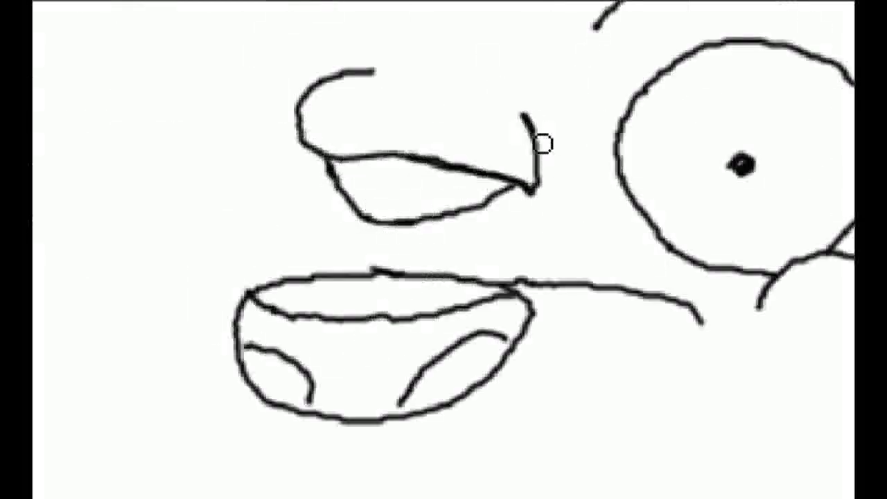
mouse_move(385, 82)
left_mouse_down()
mouse_move(321, 158)
mouse_move(352, 194)
mouse_move(518, 198)
left_mouse_up()
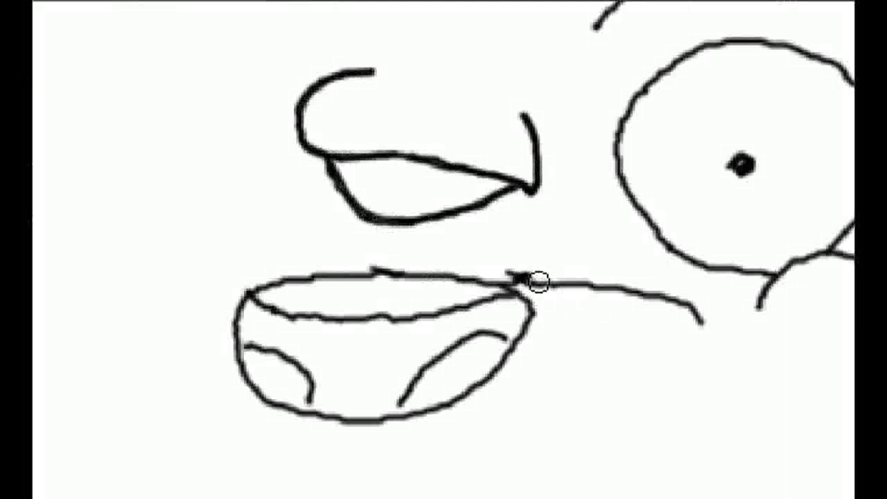
mouse_move(534, 281)
left_mouse_down()
mouse_move(394, 271)
mouse_move(510, 344)
mouse_move(406, 415)
mouse_move(285, 385)
left_mouse_up()
Step: Fill both nostrils solid black, darkening the right one and enlarging the left into an oval
left_click(287, 386)
left_click(471, 372)
mouse_move(495, 347)
left_mouse_down()
mouse_move(408, 418)
mouse_move(445, 414)
mouse_move(509, 345)
left_mouse_up()
mouse_move(255, 368)
left_mouse_down()
mouse_move(307, 418)
mouse_move(311, 406)
mouse_move(277, 374)
left_mouse_up()
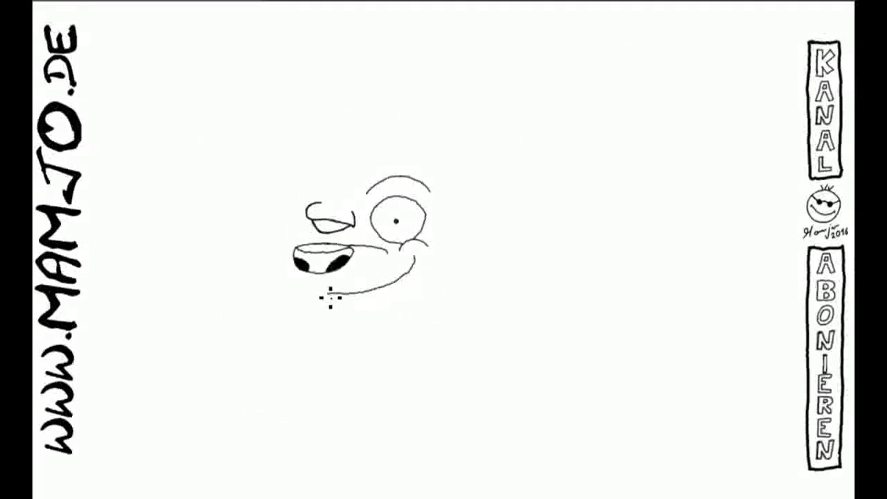
Step: Add a jaw curve, remove stray strokes over the tongue, and extend the head outline across the top
left_click_drag(430, 283, 426, 313)
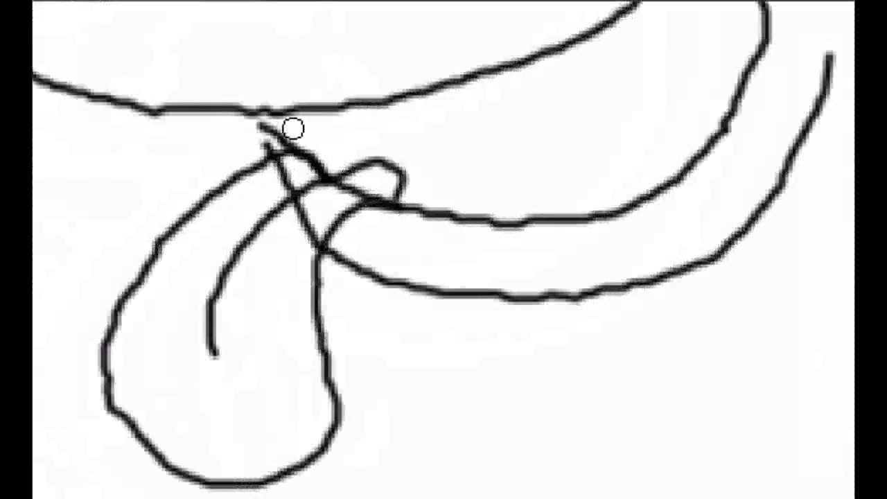
mouse_move(270, 128)
left_mouse_down()
mouse_move(316, 214)
mouse_move(293, 184)
mouse_move(312, 246)
mouse_move(374, 198)
mouse_move(402, 192)
mouse_move(381, 184)
mouse_move(412, 184)
left_mouse_up()
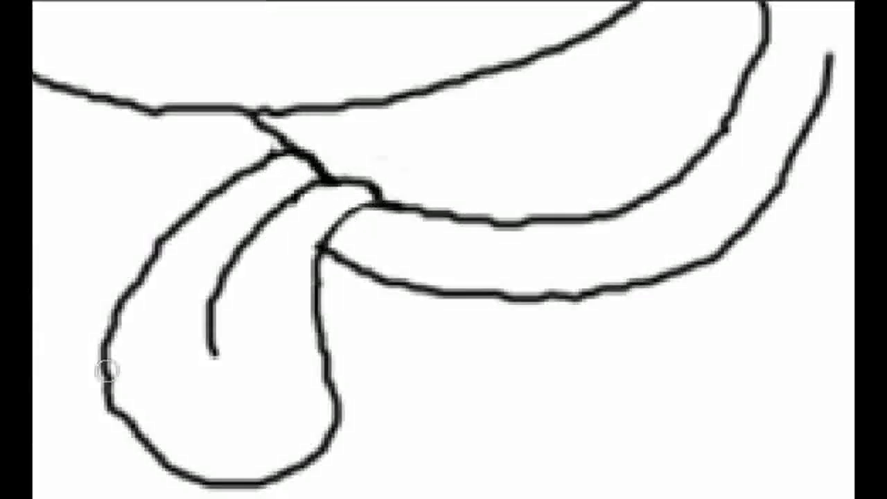
mouse_move(180, 236)
left_mouse_down()
mouse_move(117, 386)
mouse_move(125, 356)
left_mouse_up()
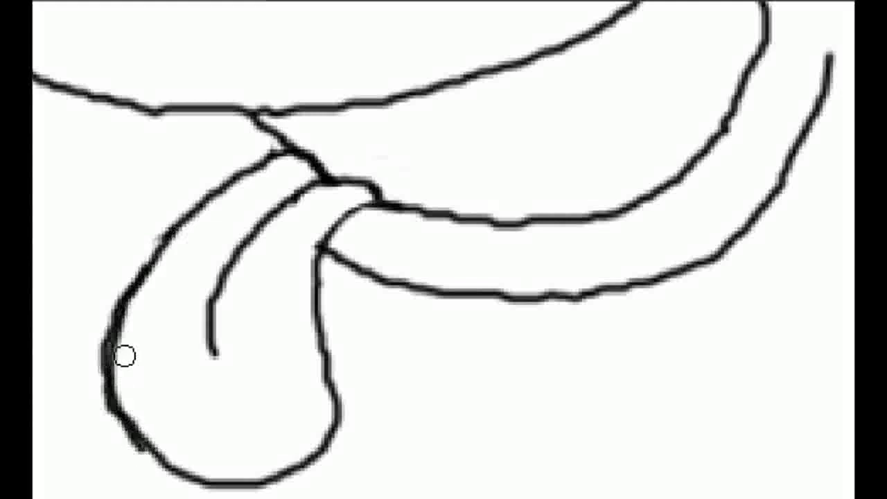
key("ctrl+z")
key("ctrl+z")
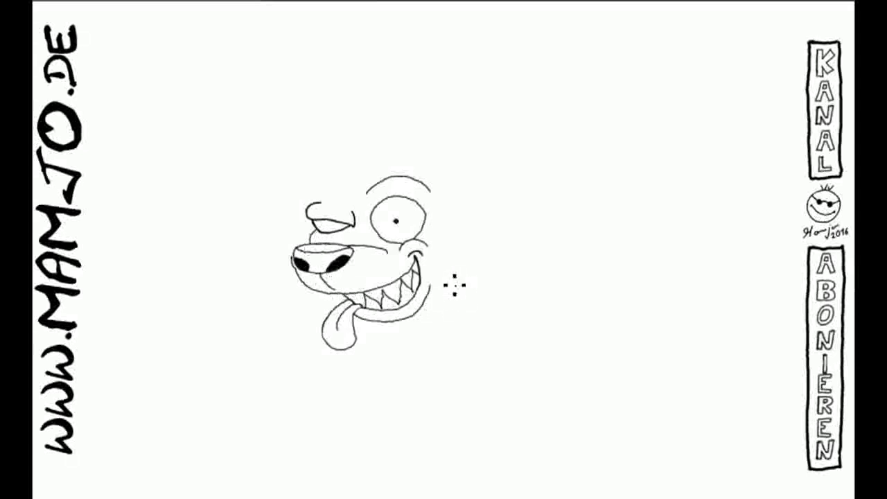
left_click_drag(462, 169, 319, 172)
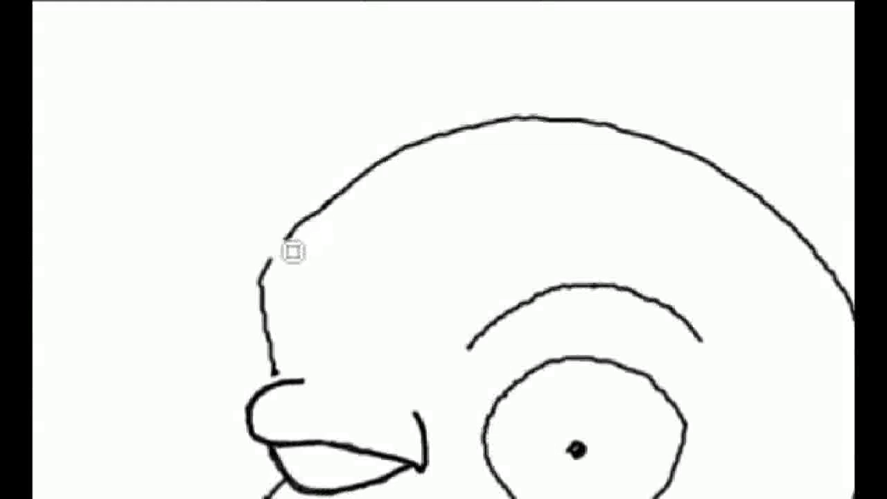
Step: Continue the head outline down to the brow and redraw the ear's right edge as one line
left_click_drag(293, 251, 283, 377)
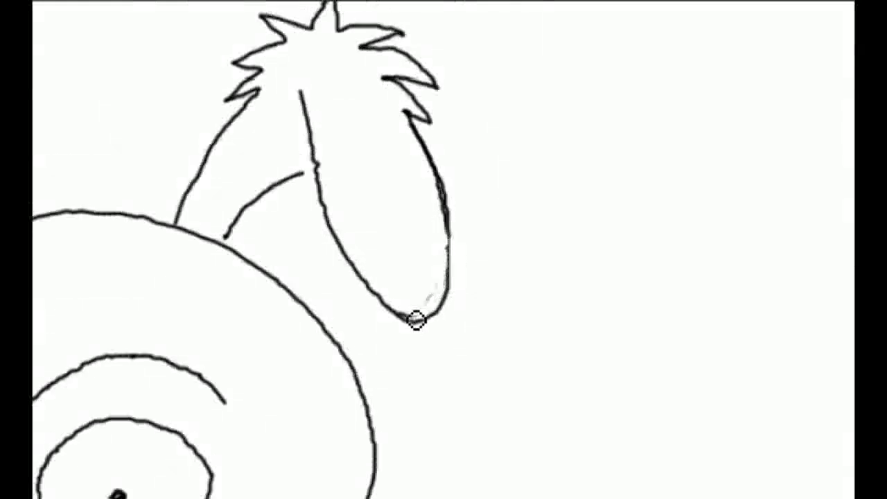
left_click_drag(437, 191, 451, 283)
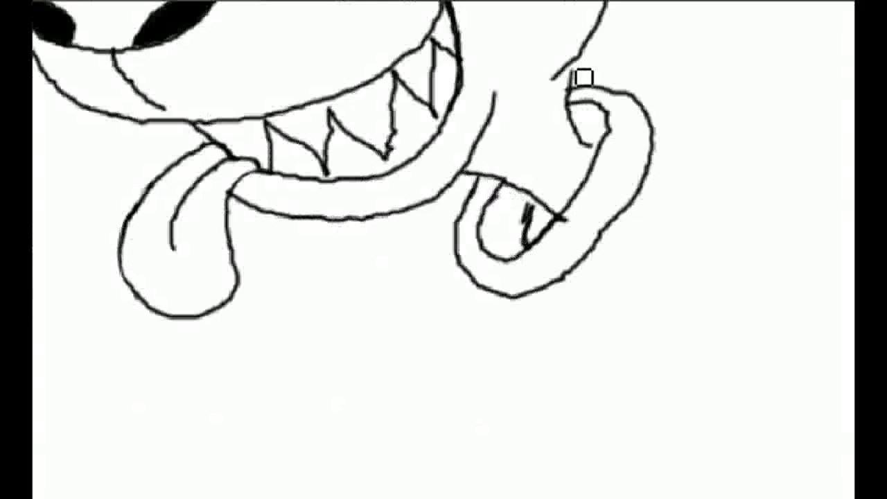
Step: Paint the inside of the collar loop black and erase stray marks around the collar
mouse_move(512, 245)
left_mouse_down()
mouse_move(511, 198)
mouse_move(492, 237)
mouse_move(525, 233)
mouse_move(503, 255)
left_mouse_up()
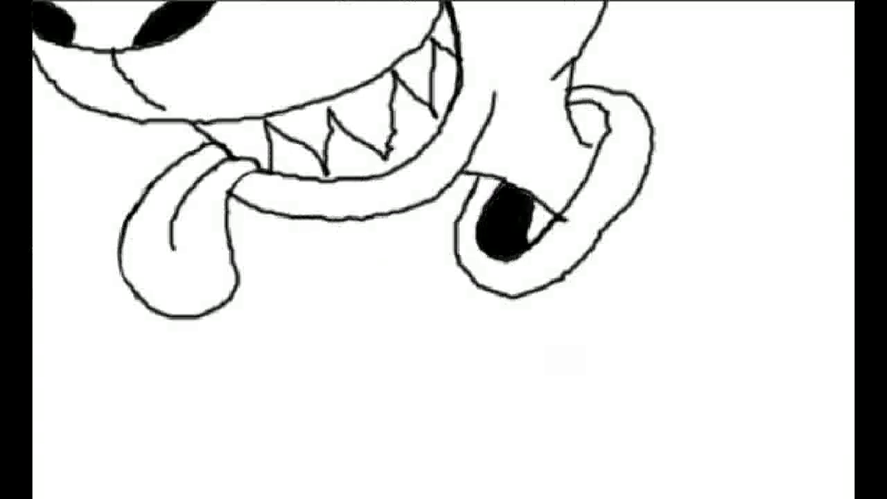
left_click_drag(575, 226, 560, 218)
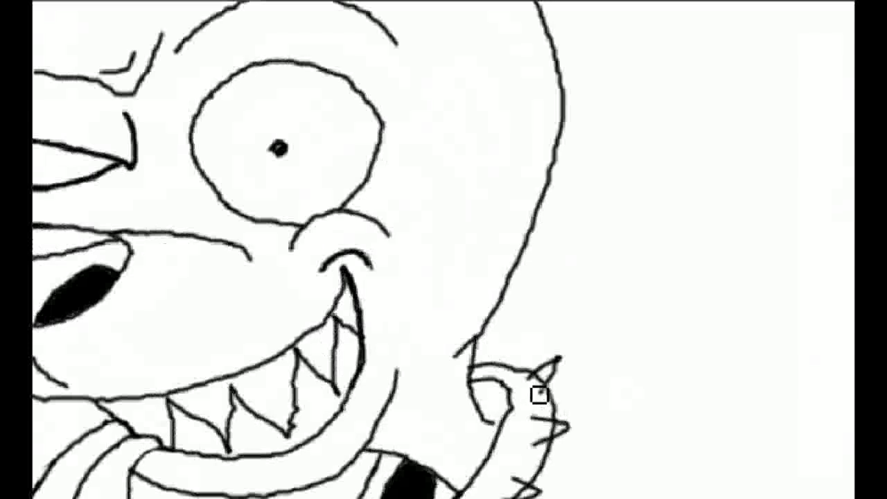
mouse_move(538, 394)
left_mouse_down()
mouse_move(534, 378)
mouse_move(549, 400)
mouse_move(541, 426)
mouse_move(559, 432)
left_mouse_up()
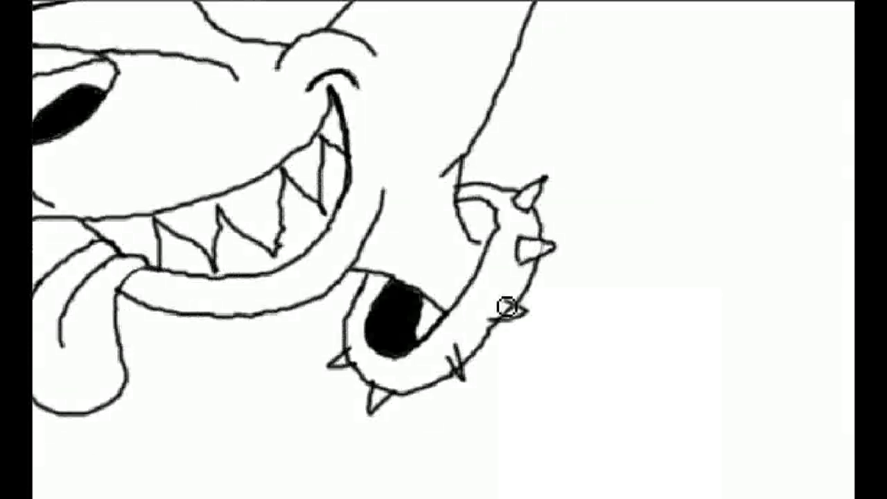
Step: Draw pointed spikes around the collar, lengthening and darkening the small spike
mouse_move(515, 313)
left_mouse_down()
mouse_move(499, 321)
mouse_move(510, 312)
left_mouse_up()
mouse_move(450, 346)
left_mouse_down()
mouse_move(466, 374)
mouse_move(458, 378)
left_mouse_up()
mouse_move(382, 394)
left_mouse_down()
mouse_move(395, 390)
mouse_move(358, 352)
left_mouse_up()
mouse_move(453, 370)
left_mouse_down()
mouse_move(447, 363)
mouse_move(471, 391)
mouse_move(455, 360)
left_mouse_up()
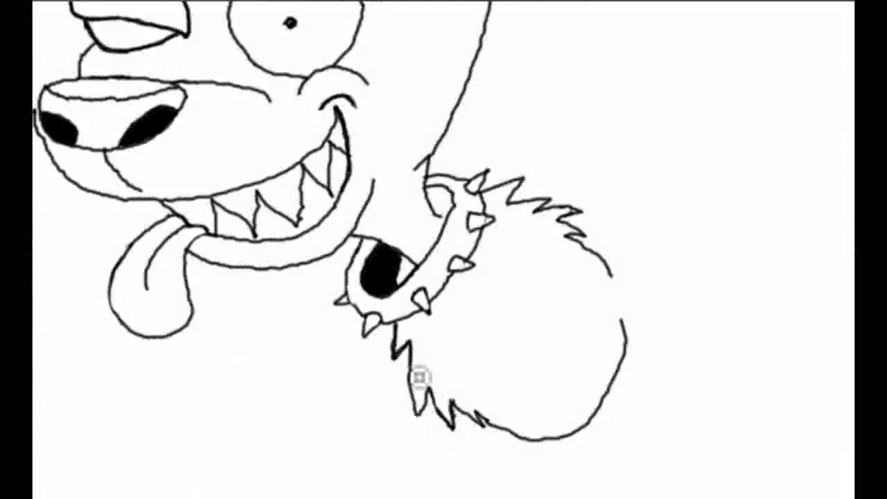
Step: Add jagged fur below the collar and smooth the front leg outlines
left_click_drag(429, 394, 435, 421)
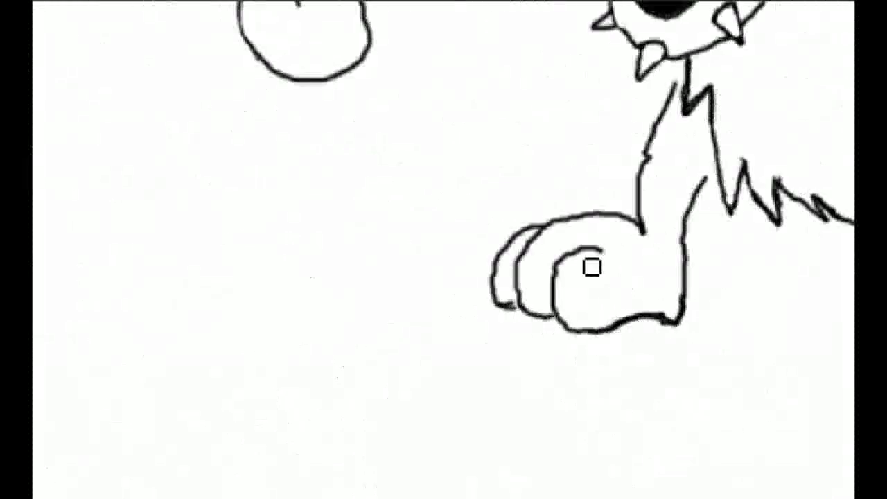
left_click_drag(692, 75, 640, 228)
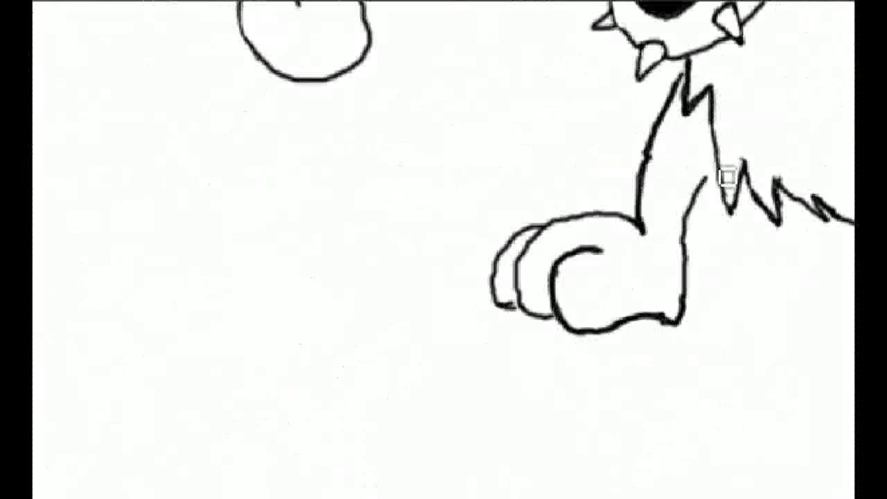
left_click_drag(721, 167, 696, 205)
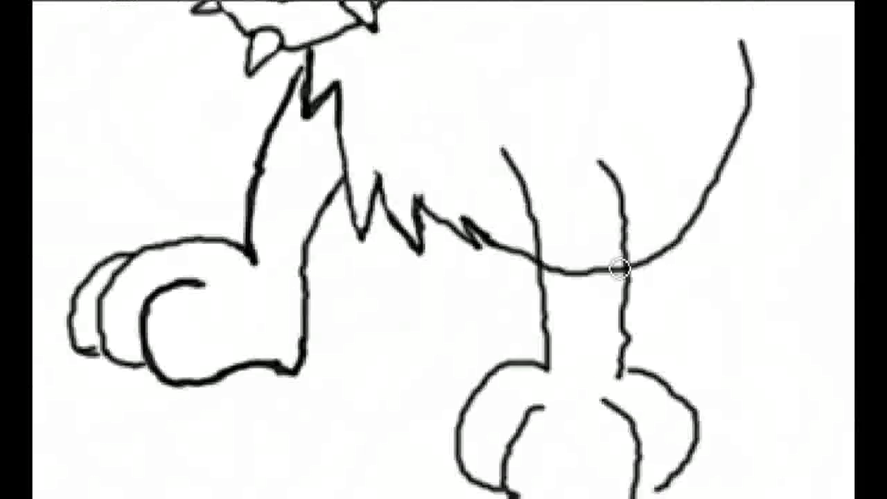
Step: Erase the belly line, touch up the hind paw, and join the leg fur to the paw with two lines
mouse_move(618, 267)
left_mouse_down()
mouse_move(578, 287)
mouse_move(544, 269)
left_mouse_up()
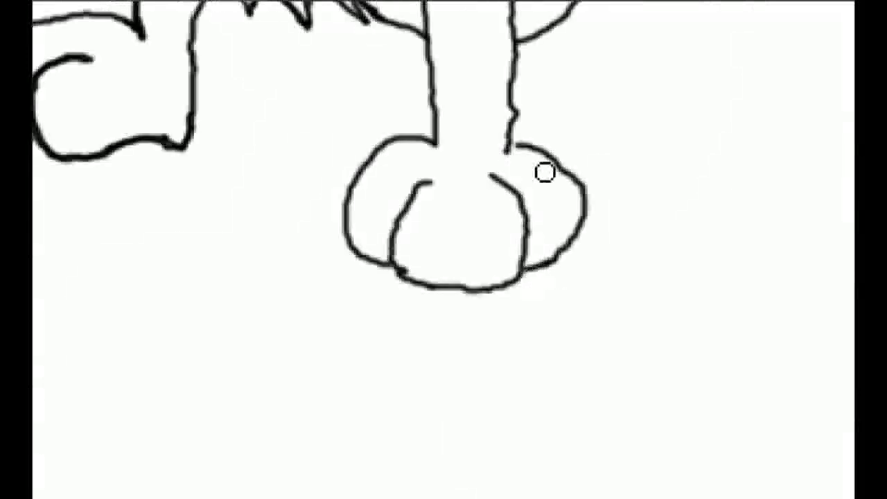
left_click_drag(548, 184, 516, 161)
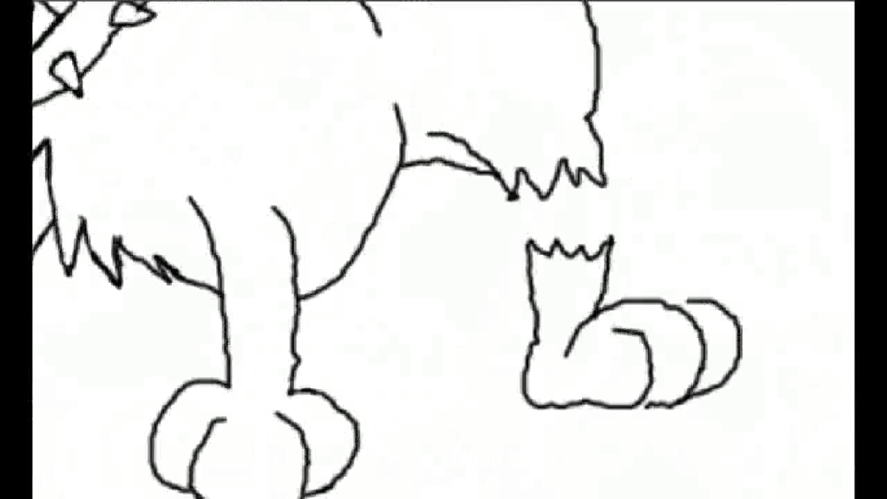
left_click_drag(550, 195, 554, 251)
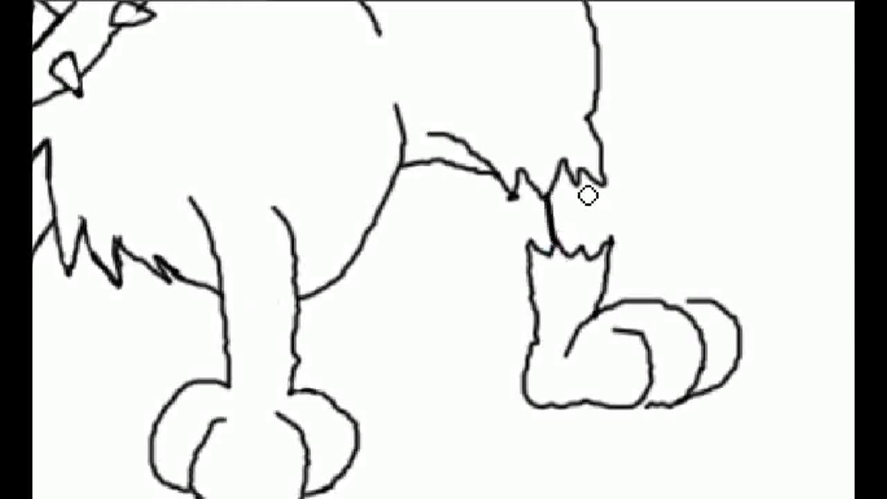
left_click_drag(585, 183, 588, 250)
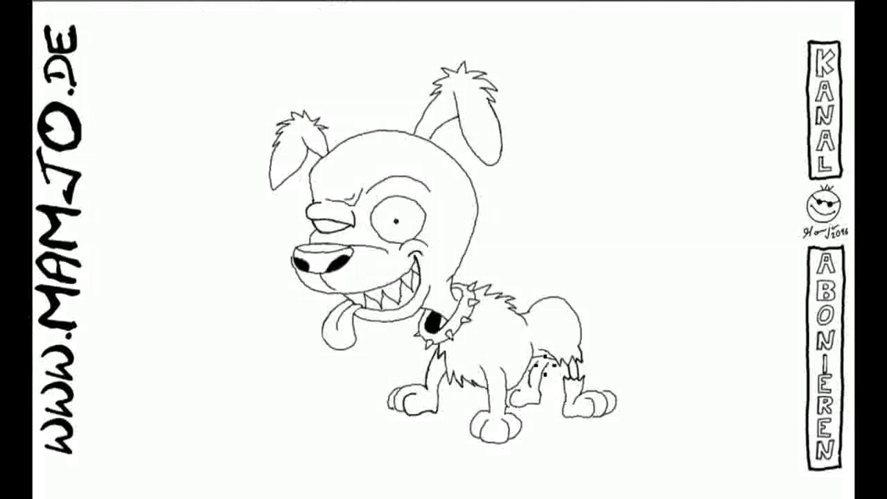
Step: Redraw the far hind leg's inner edge, shape a toe, and fill the leg's top arch solid black
left_click_drag(535, 389, 562, 372)
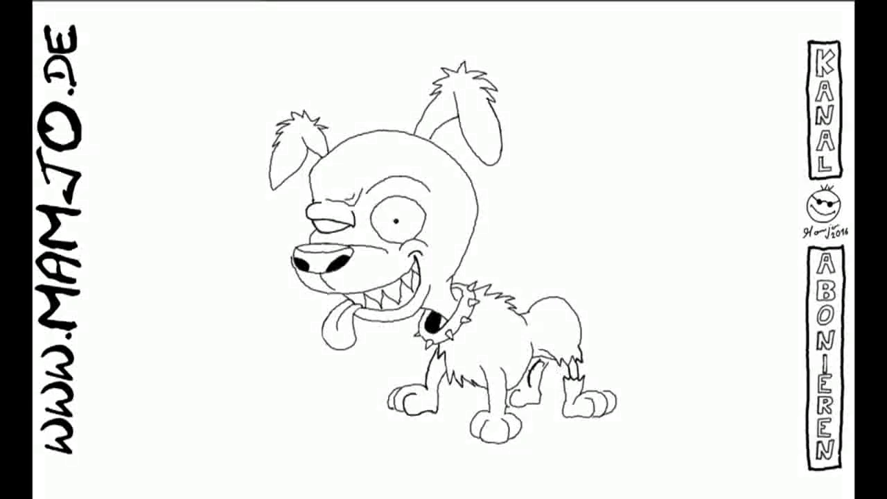
left_click_drag(638, 110, 599, 119)
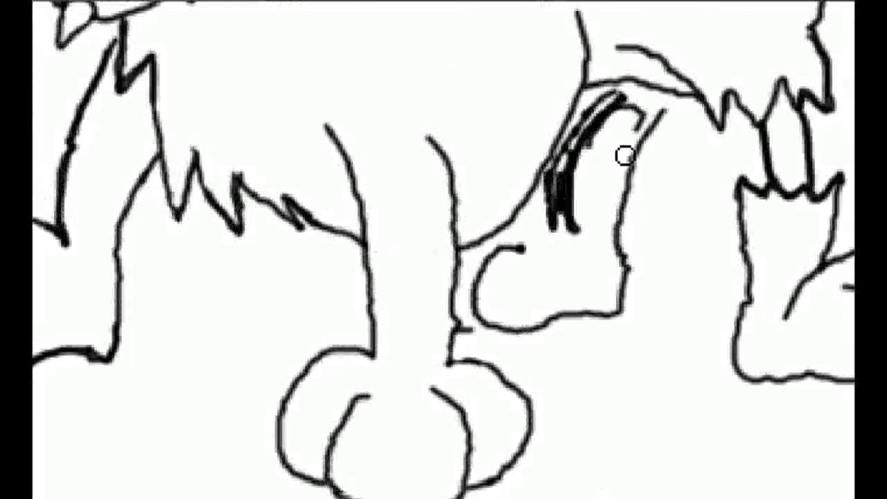
left_click_drag(625, 155, 582, 236)
left_click_drag(612, 104, 552, 225)
mouse_move(571, 164)
left_mouse_down()
mouse_move(649, 139)
mouse_move(575, 135)
mouse_move(611, 99)
mouse_move(574, 139)
mouse_move(584, 154)
mouse_move(552, 196)
mouse_move(561, 218)
left_mouse_up()
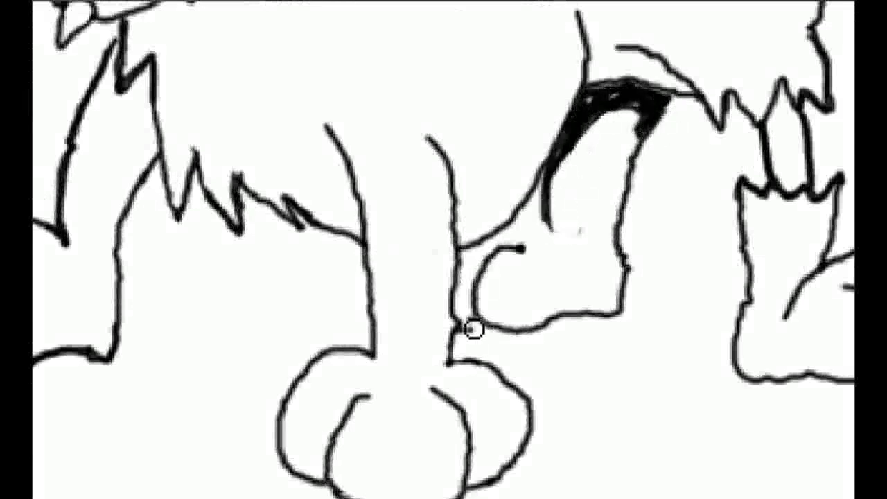
mouse_move(508, 227)
left_mouse_down()
mouse_move(528, 243)
mouse_move(558, 243)
left_mouse_up()
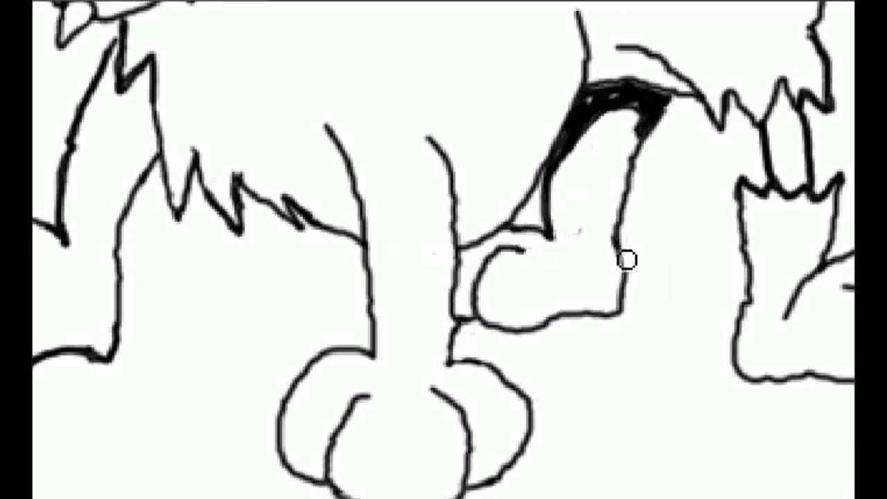
mouse_move(658, 118)
left_mouse_down()
mouse_move(605, 103)
mouse_move(620, 96)
left_mouse_up()
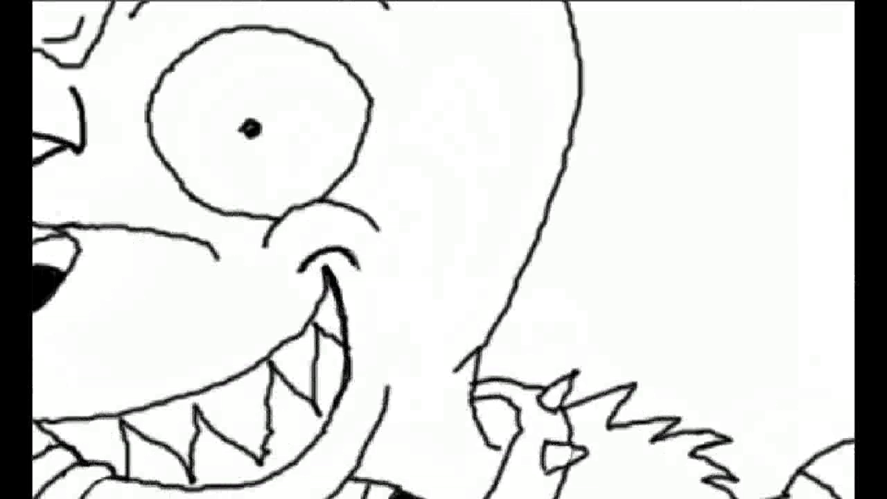
Step: Draw five short stitch marks across the rump seam
left_click_drag(651, 178, 655, 203)
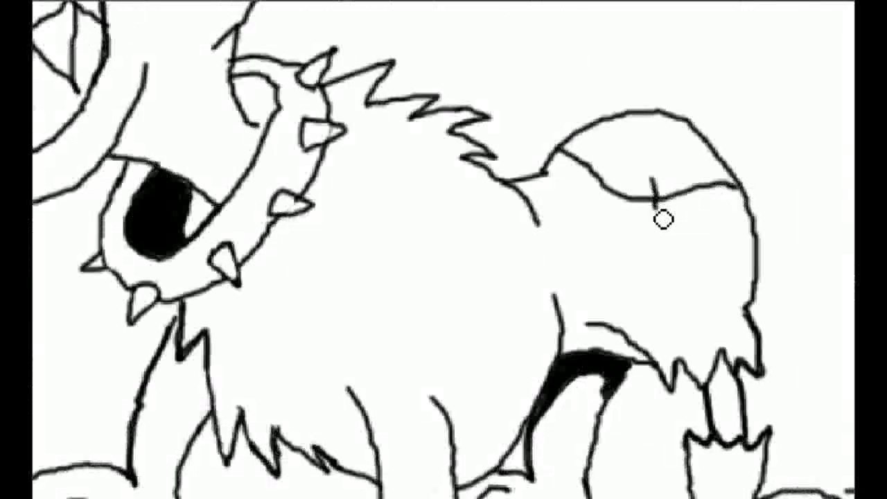
left_click_drag(694, 176, 696, 201)
left_click_drag(714, 173, 718, 197)
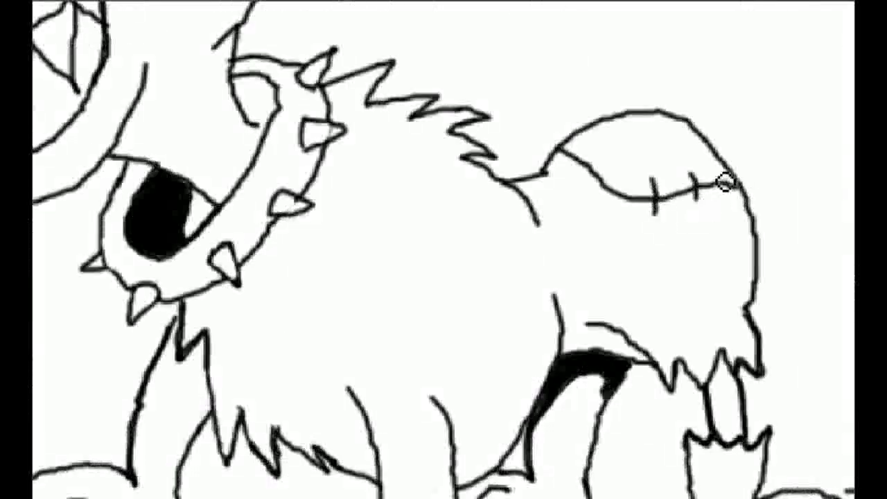
mouse_move(601, 166)
left_mouse_down()
mouse_move(607, 188)
mouse_move(599, 182)
left_mouse_up()
left_click_drag(567, 146, 579, 162)
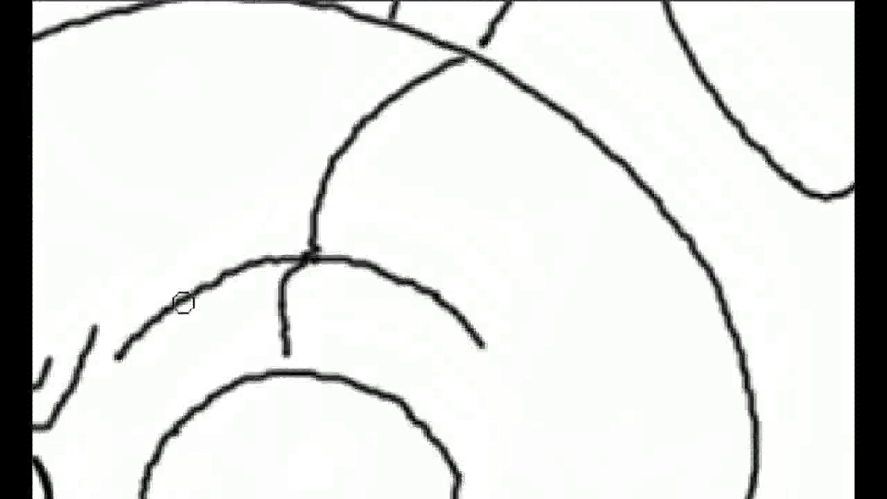
Step: Thicken the brow arc above the eye, extending it further right
mouse_move(118, 357)
left_mouse_down()
mouse_move(259, 277)
mouse_move(323, 267)
left_mouse_up()
mouse_move(402, 274)
left_mouse_down()
mouse_move(242, 281)
mouse_move(406, 281)
mouse_move(480, 348)
left_mouse_up()
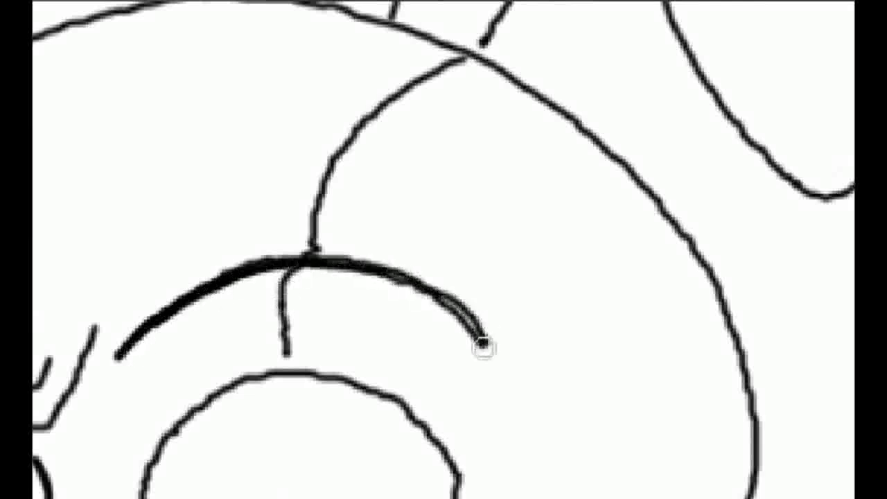
mouse_move(412, 302)
left_mouse_down()
mouse_move(471, 314)
mouse_move(487, 341)
left_mouse_up()
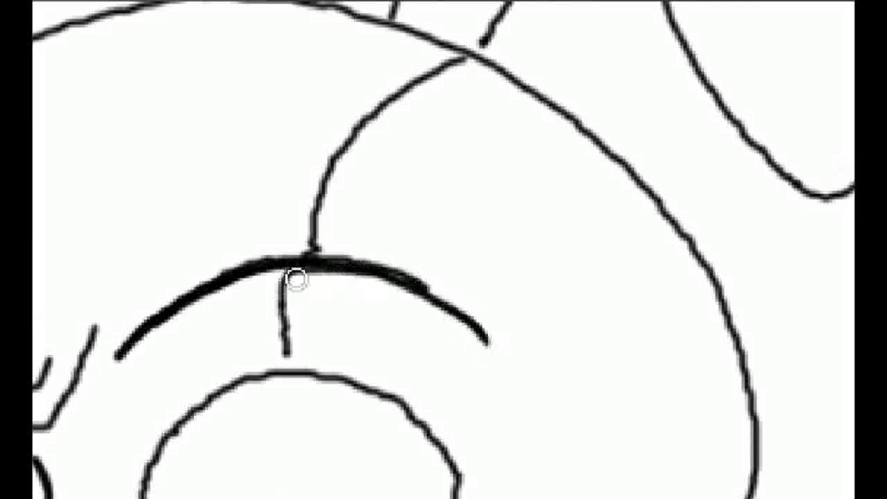
left_click_drag(284, 350, 291, 372)
Step: Add stitch marks along the forehead seam curve and the cheek seam
mouse_move(263, 331)
left_mouse_down()
mouse_move(305, 326)
mouse_move(251, 337)
left_mouse_up()
left_click_drag(415, 54, 456, 90)
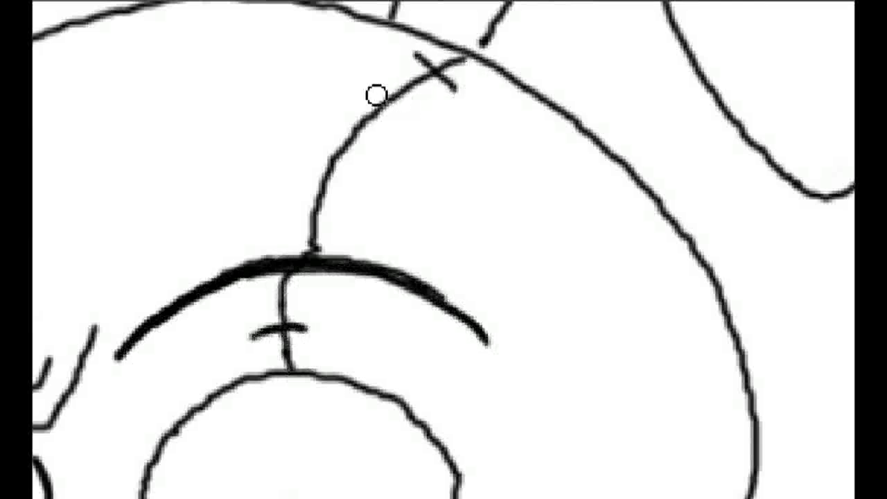
left_click_drag(371, 83, 415, 112)
left_click_drag(327, 131, 386, 154)
left_click_drag(295, 201, 360, 208)
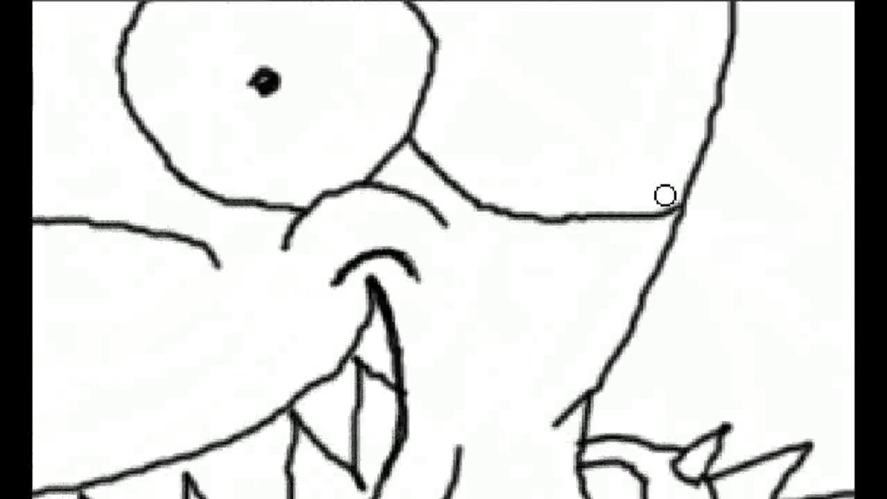
left_click_drag(656, 186, 615, 244)
left_click_drag(530, 177, 525, 234)
left_click_drag(478, 156, 444, 200)
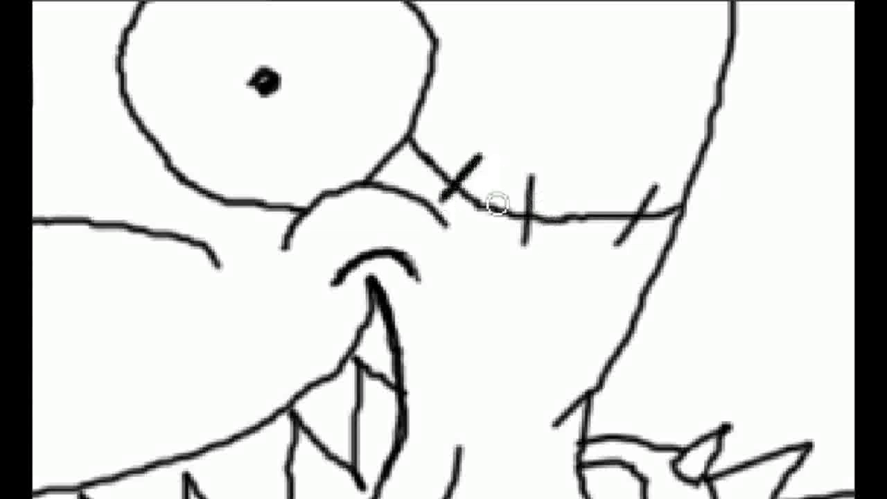
left_click_drag(531, 174, 526, 244)
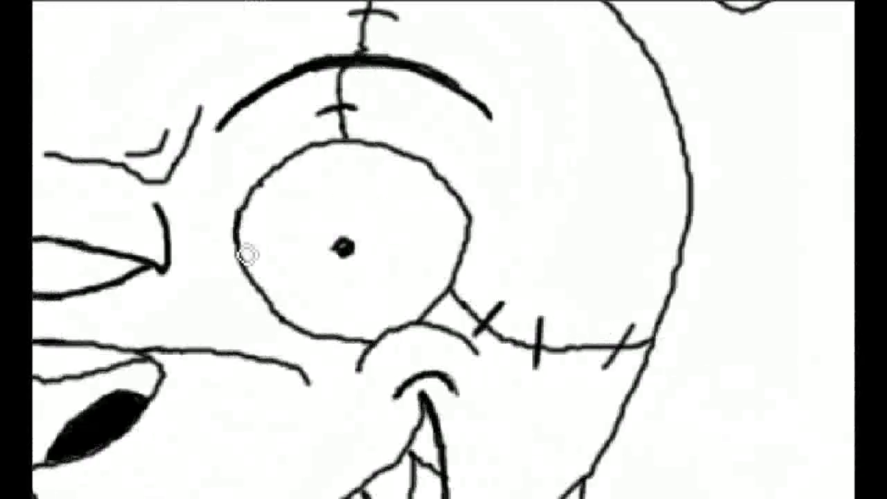
Step: Trace the eye outline thicker, darkening its lower-left edge
left_click_drag(242, 254, 363, 352)
mouse_move(300, 169)
left_mouse_down()
mouse_move(251, 231)
mouse_move(331, 157)
mouse_move(450, 187)
mouse_move(426, 331)
left_mouse_up()
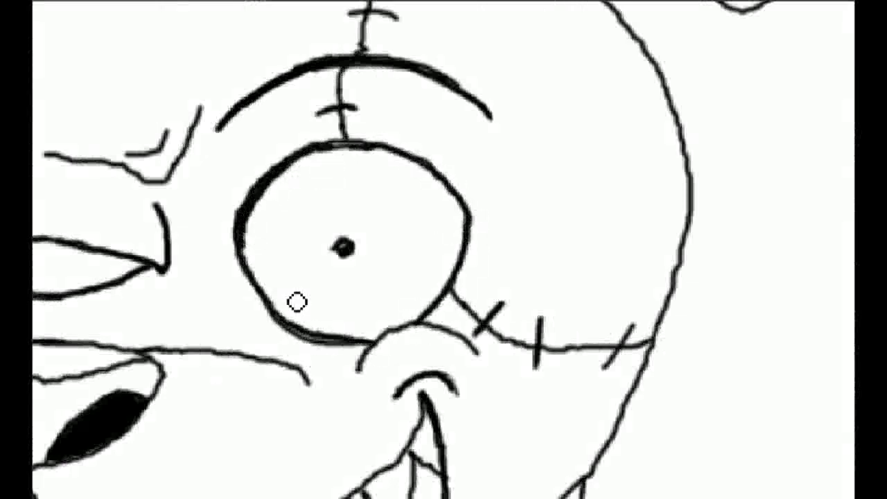
left_click_drag(239, 248, 298, 332)
left_click_drag(253, 299, 328, 340)
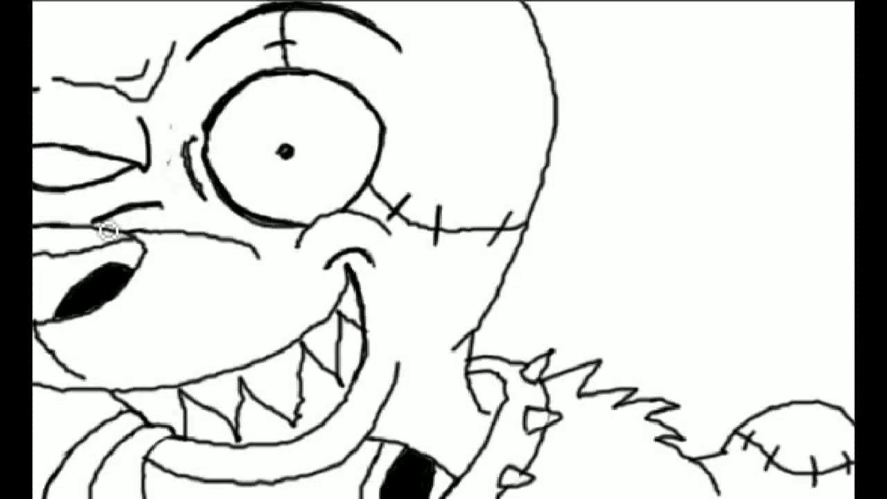
Step: Erase small strokes left of the eye, fill the tail black, and paint a black patch inside the collar
mouse_move(178, 135)
left_mouse_down()
mouse_move(206, 143)
mouse_move(202, 187)
mouse_move(213, 157)
mouse_move(203, 195)
left_mouse_up()
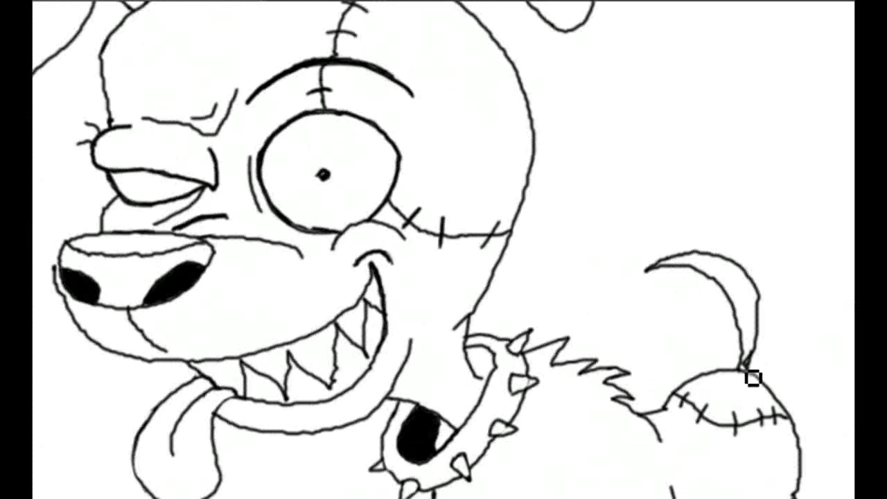
mouse_move(754, 320)
left_mouse_down()
mouse_move(760, 344)
mouse_move(762, 333)
mouse_move(711, 268)
mouse_move(685, 271)
mouse_move(736, 273)
mouse_move(748, 319)
mouse_move(672, 277)
mouse_move(734, 277)
left_mouse_up()
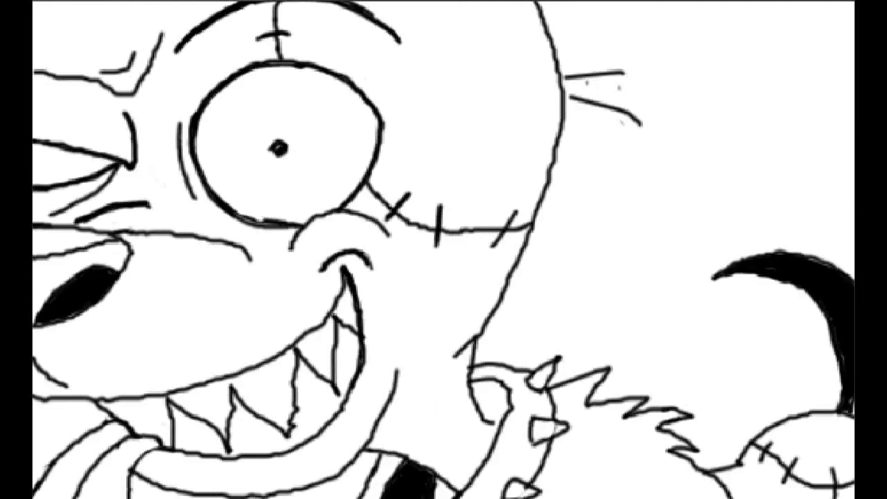
mouse_move(510, 421)
left_mouse_down()
mouse_move(504, 411)
mouse_move(515, 378)
left_mouse_up()
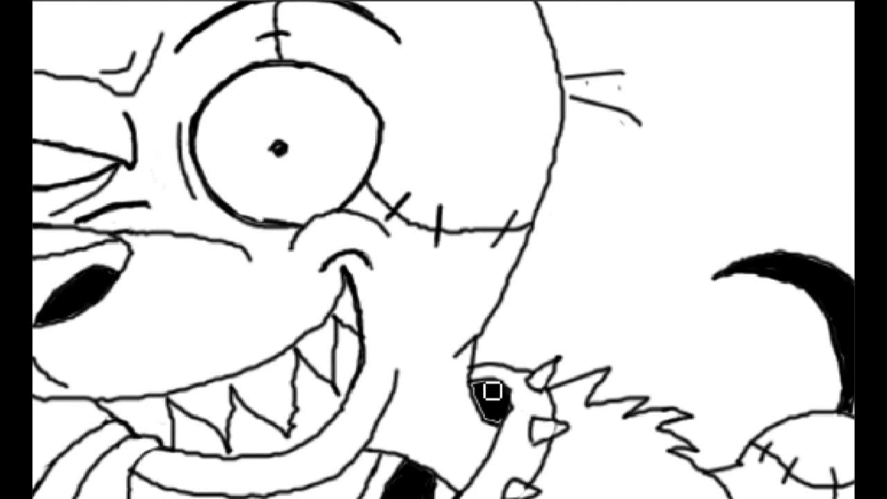